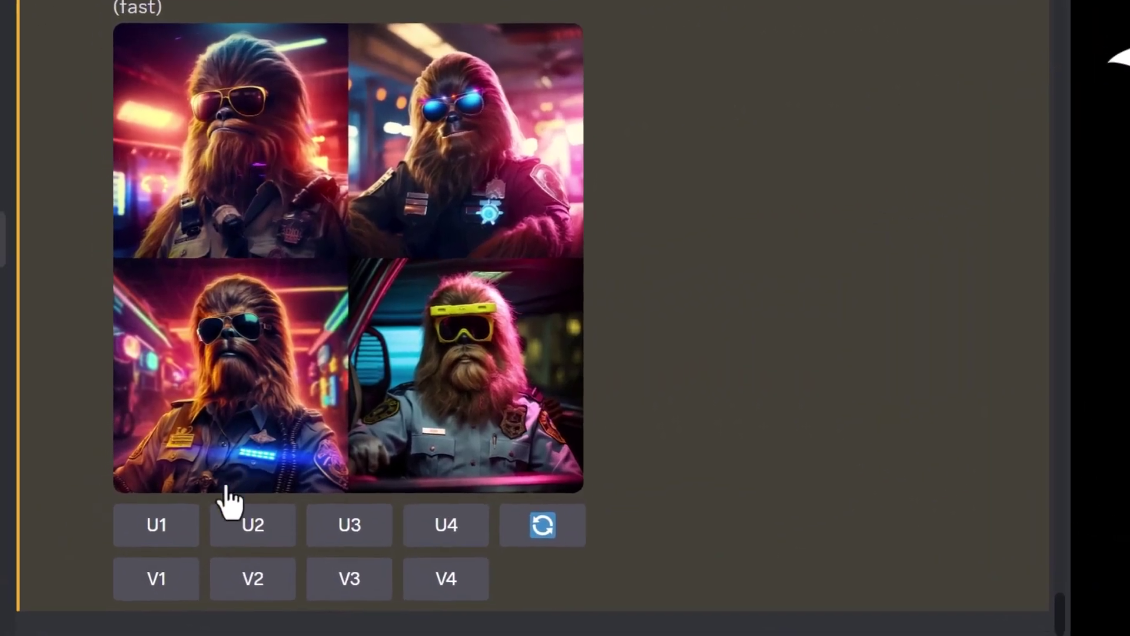
Upscale the first grid image (U1) to 1024×1024 and close its full-size preview
left_click(101, 488)
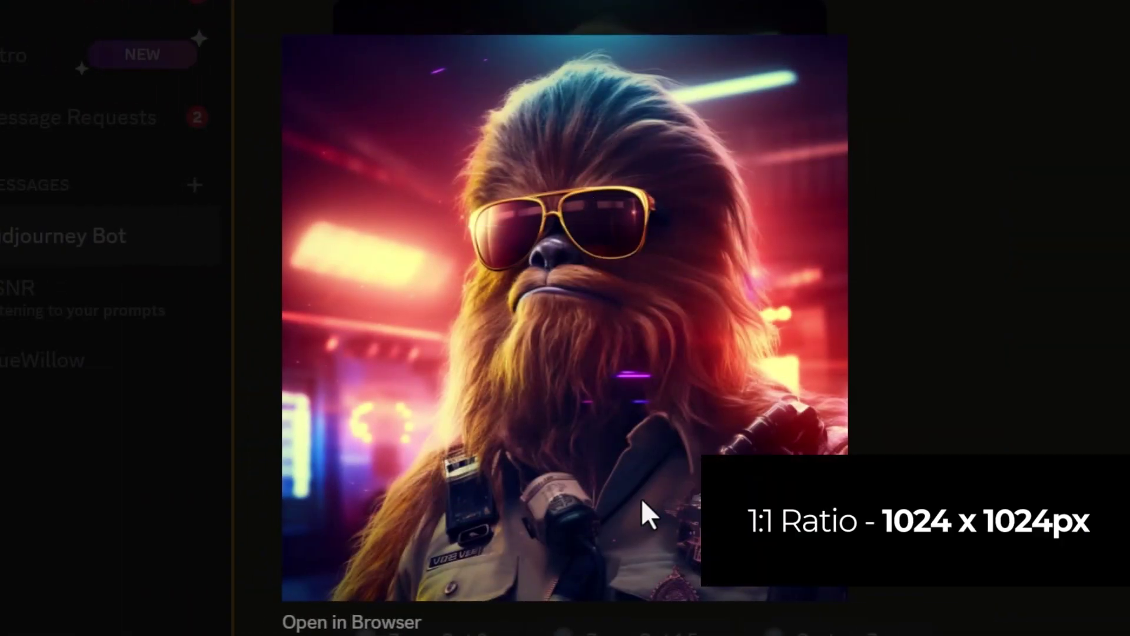
left_click(921, 298)
scroll(901, 241, "down", 3)
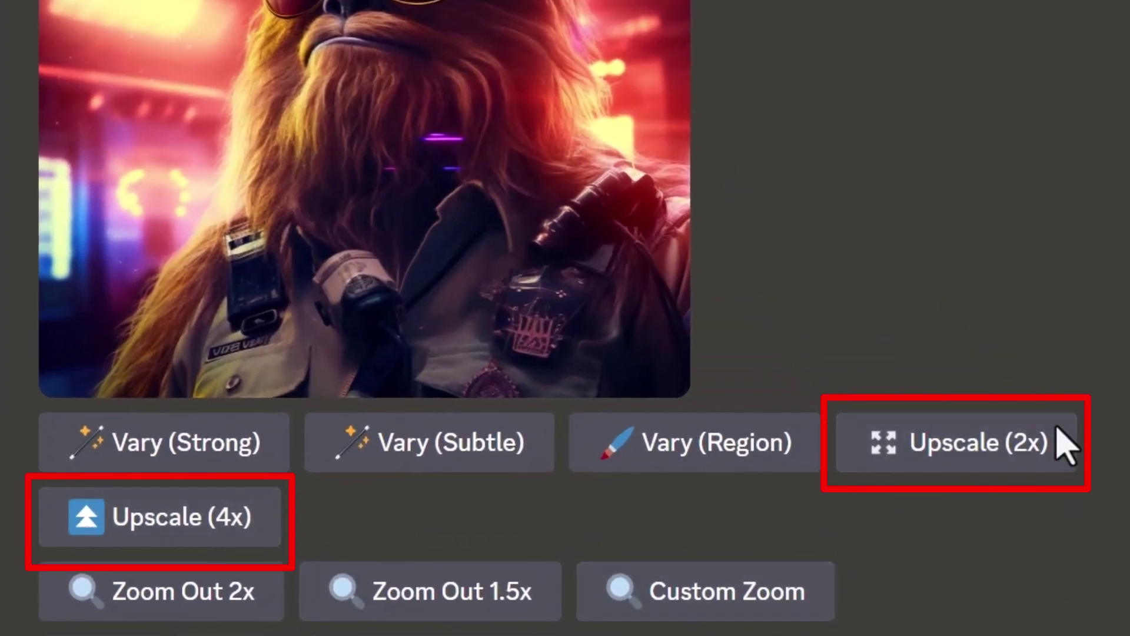
Request Upscale (2x) on the 1024×1024 Chewbacca policeman image
left_click(995, 450)
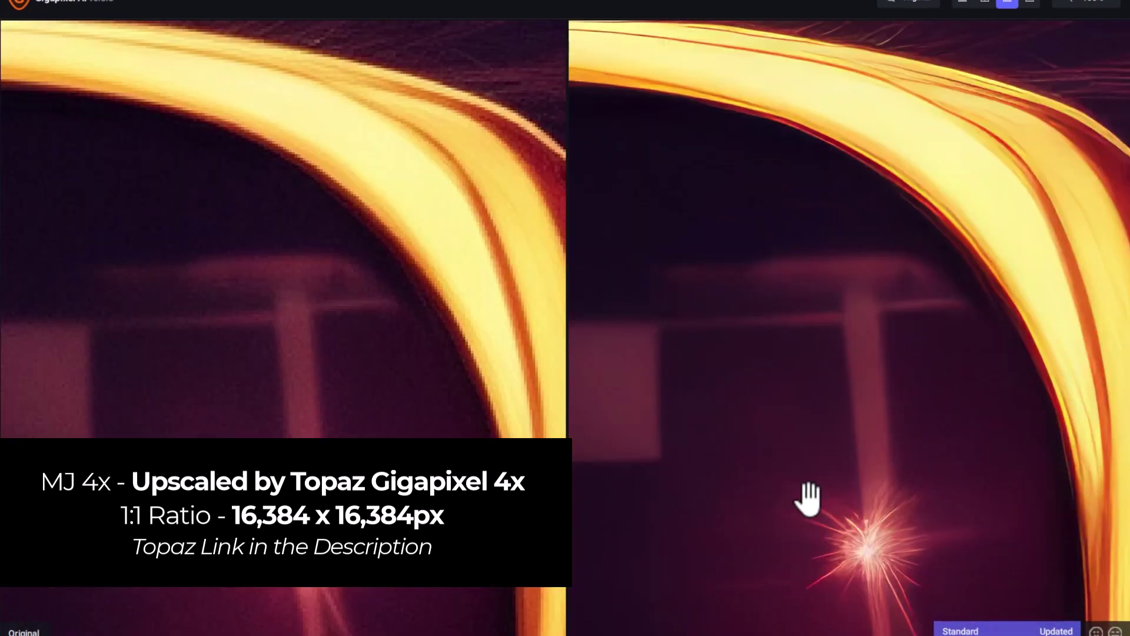
Pan the Gigapixel split preview to compare the neon light and sparkle detail
left_click_drag(807, 497, 805, 384)
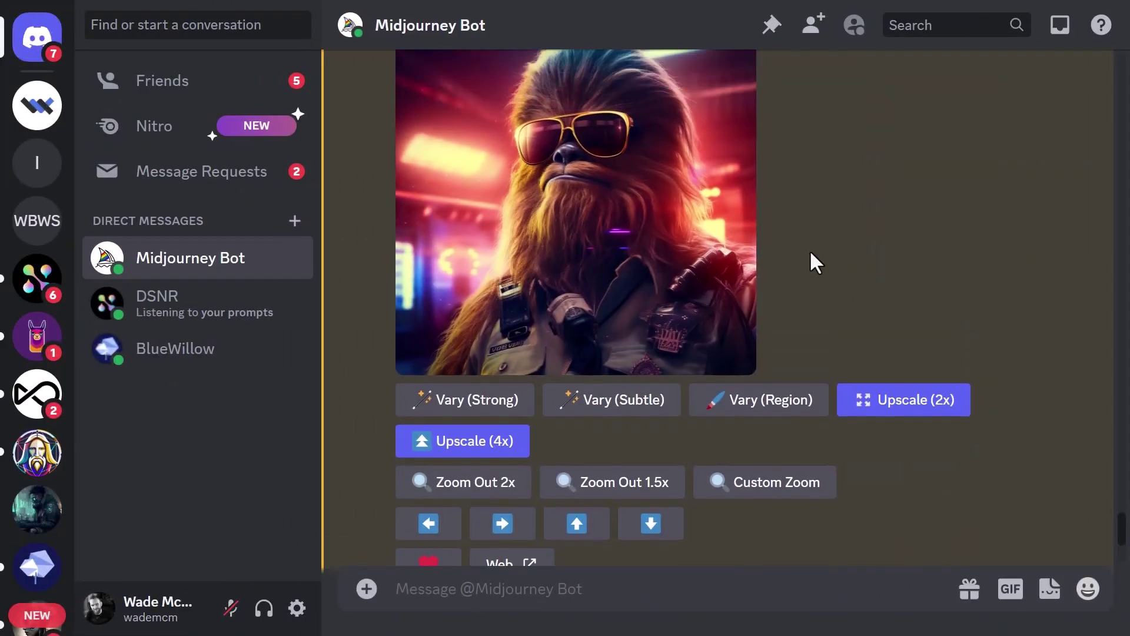
Use Pan Right on the upscaled Chewbacca image to extend it rightward
scroll(800, 247, "down", 1)
scroll(796, 246, "up", 1)
scroll(765, 247, "down", 1)
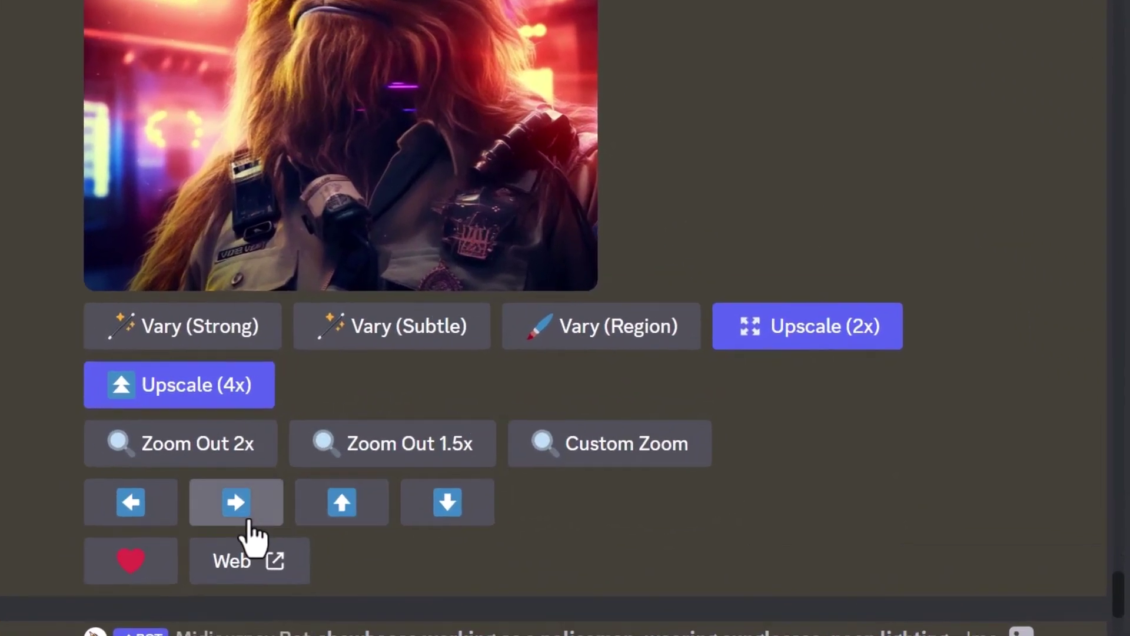
left_click(227, 506)
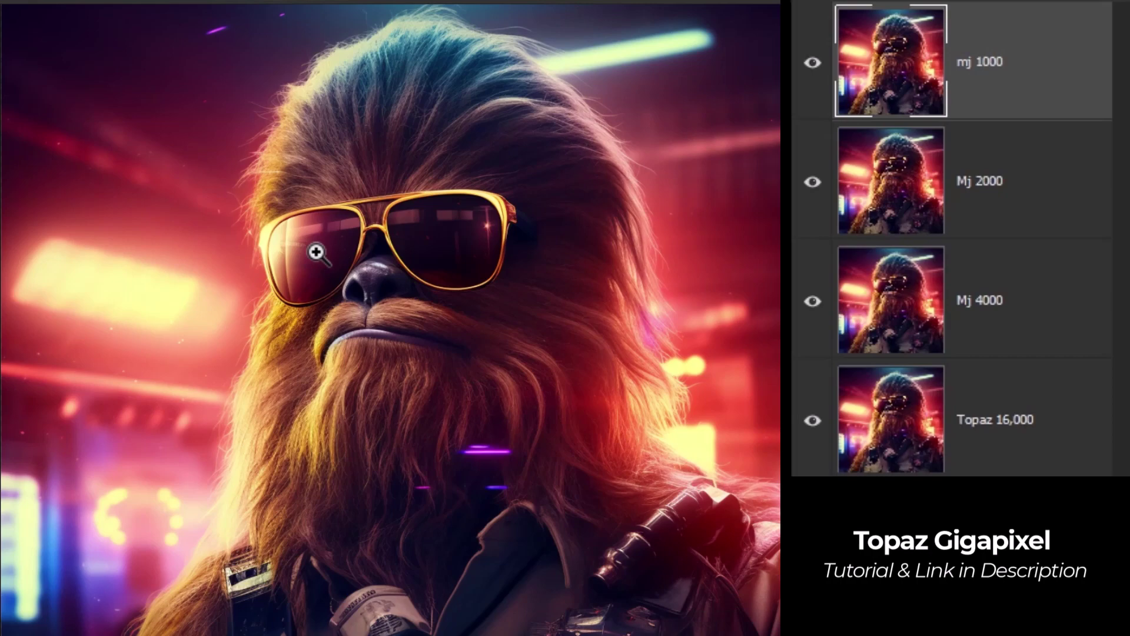
Zoom on the left lens and nose, then hide mj 1000, Mj 2000 and Mj 4000
left_click_drag(308, 250, 367, 283)
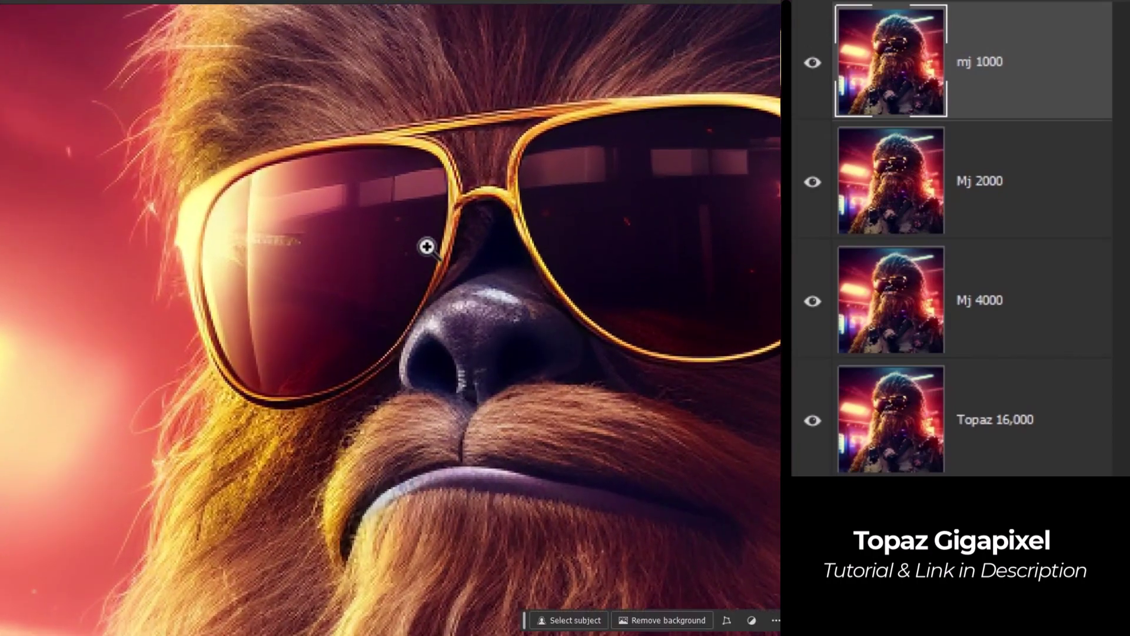
left_click_drag(426, 245, 449, 245)
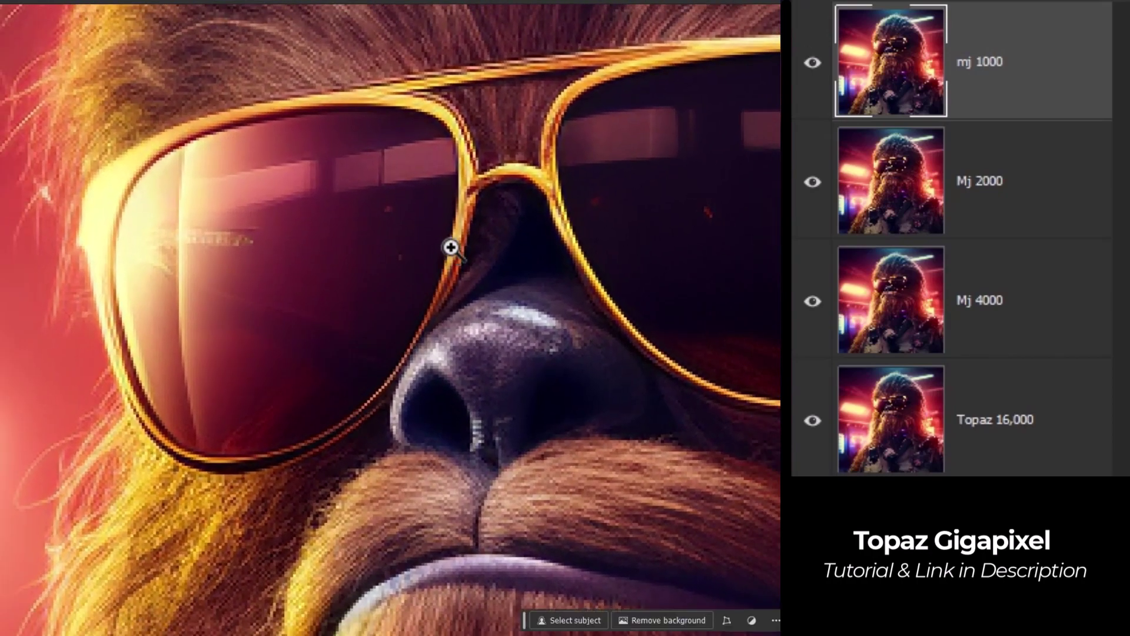
left_click(813, 62)
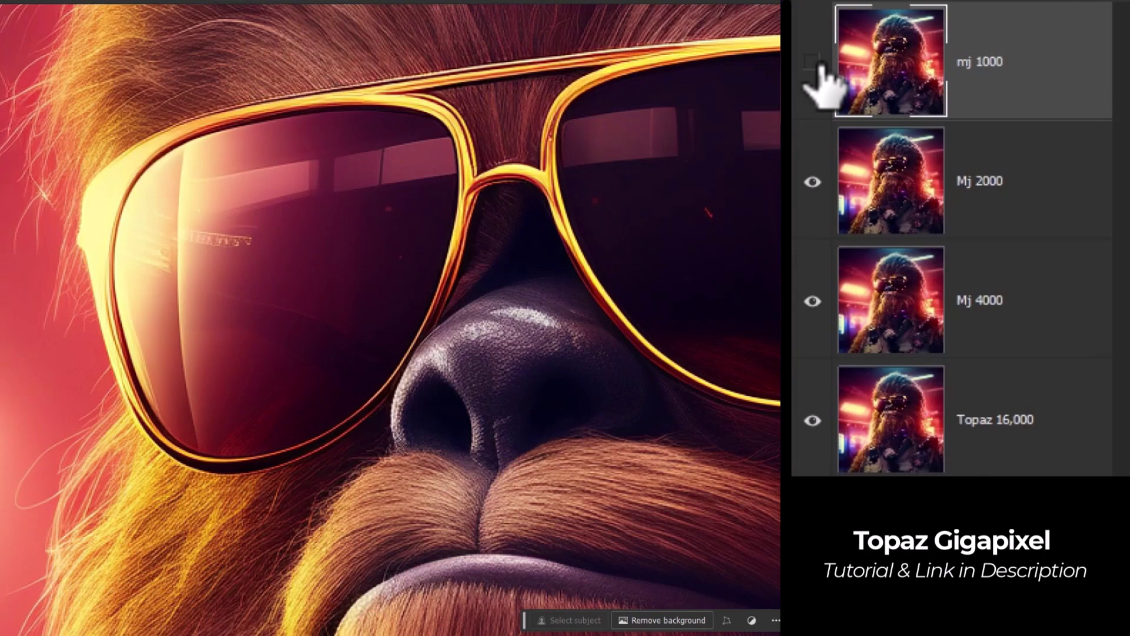
left_click(813, 182)
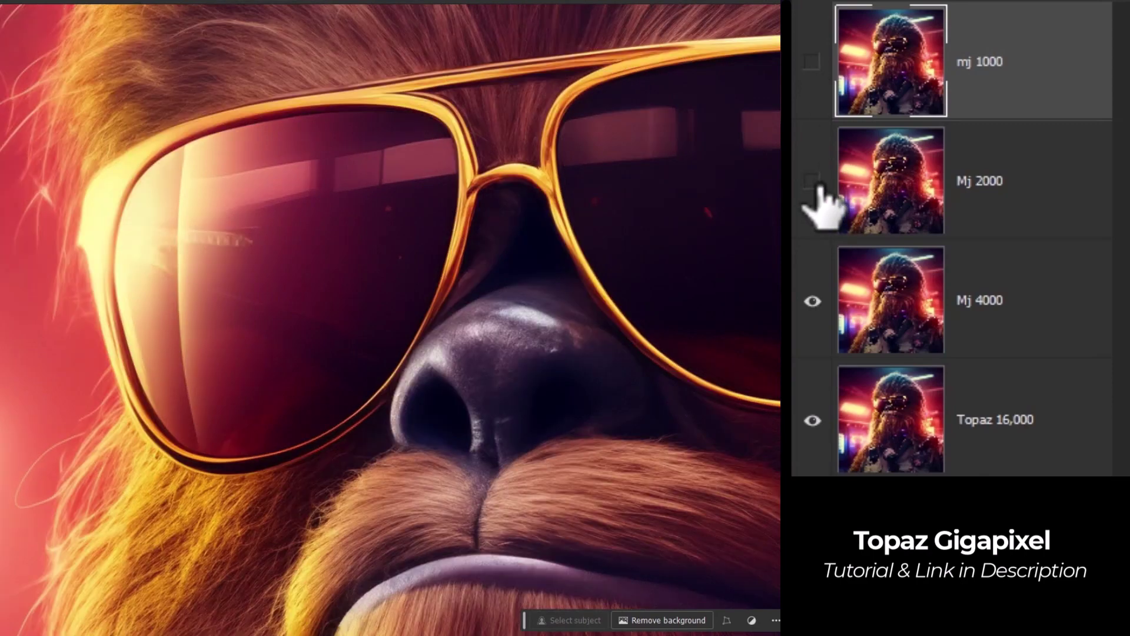
left_click(813, 302)
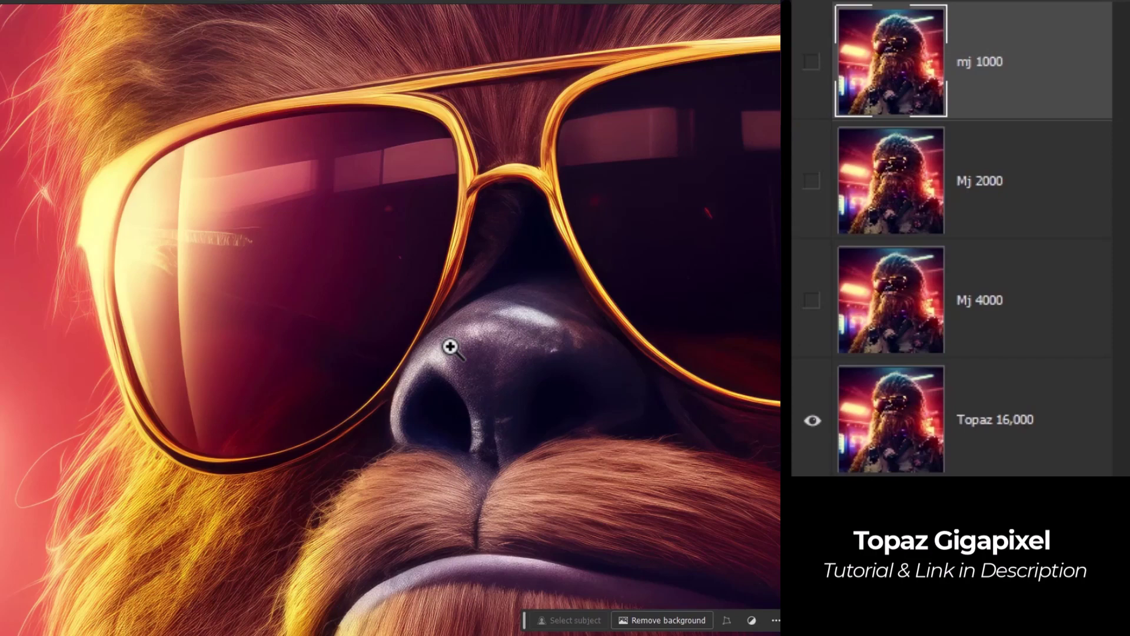
left_click(813, 301)
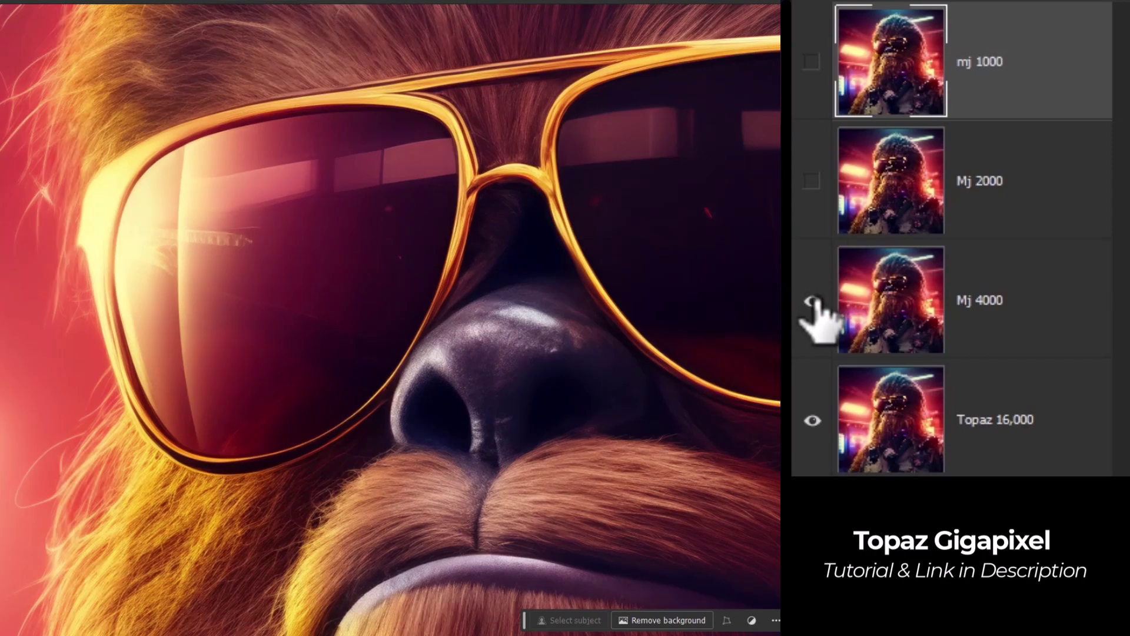
left_click(815, 301)
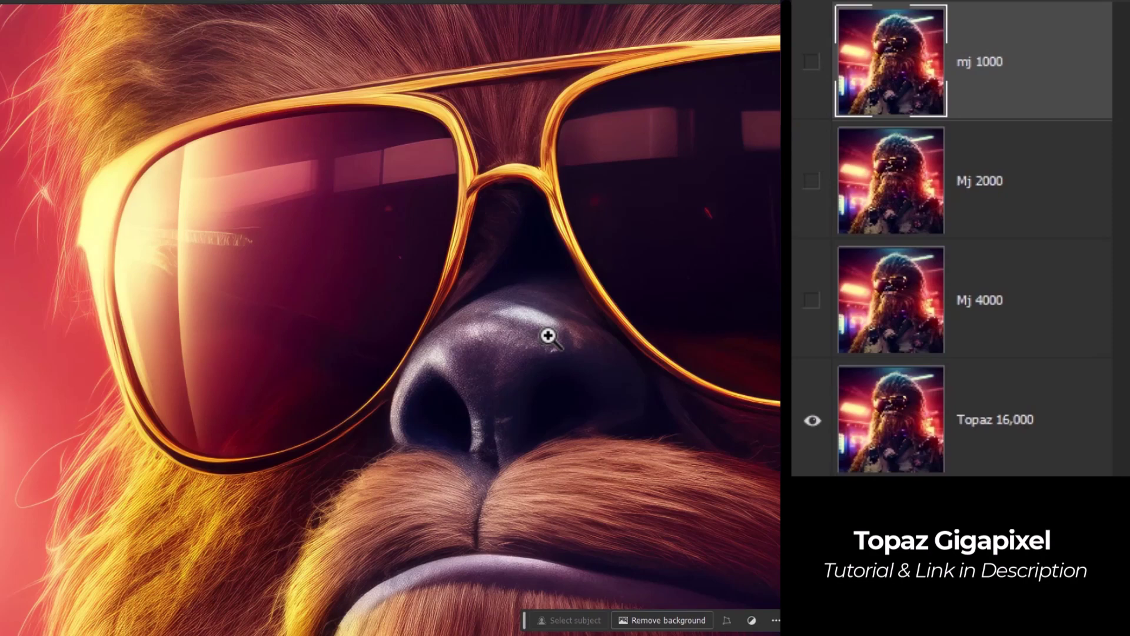
Zoom closely on the nose, show the top three layers, then hide them one by one
left_click_drag(530, 345, 448, 221)
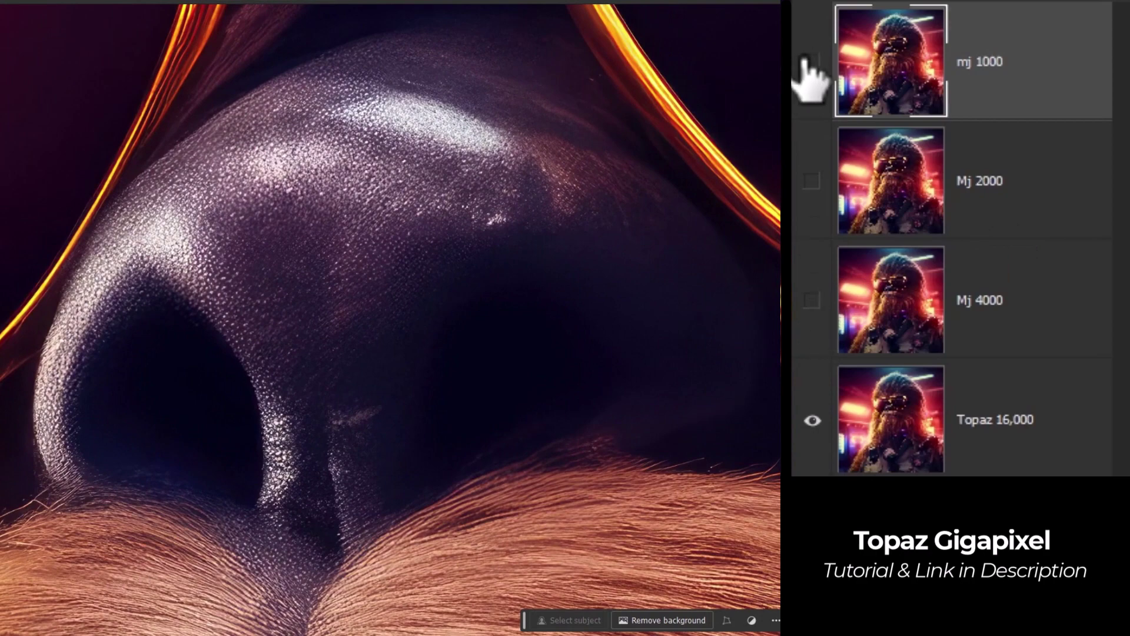
left_click_drag(810, 77, 812, 306)
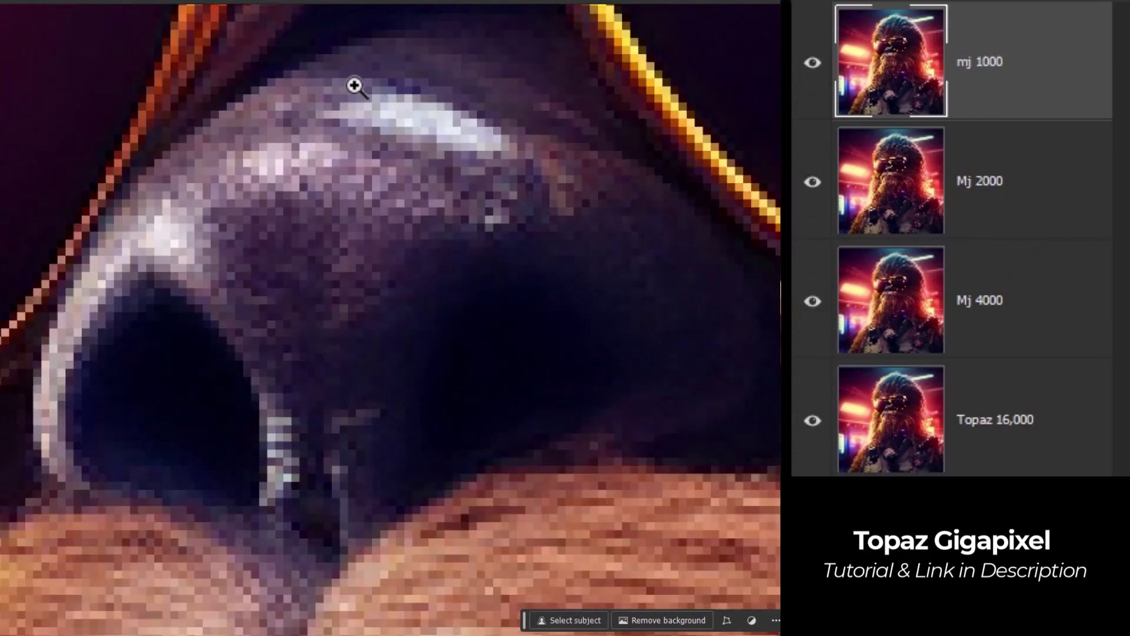
left_click(811, 82)
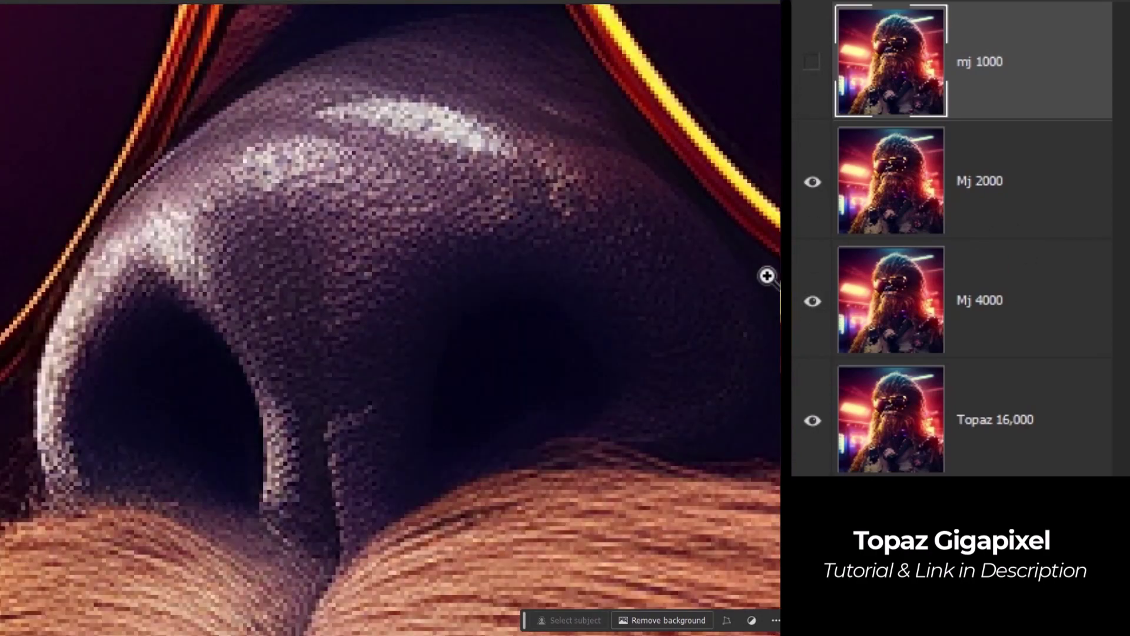
left_click(811, 182)
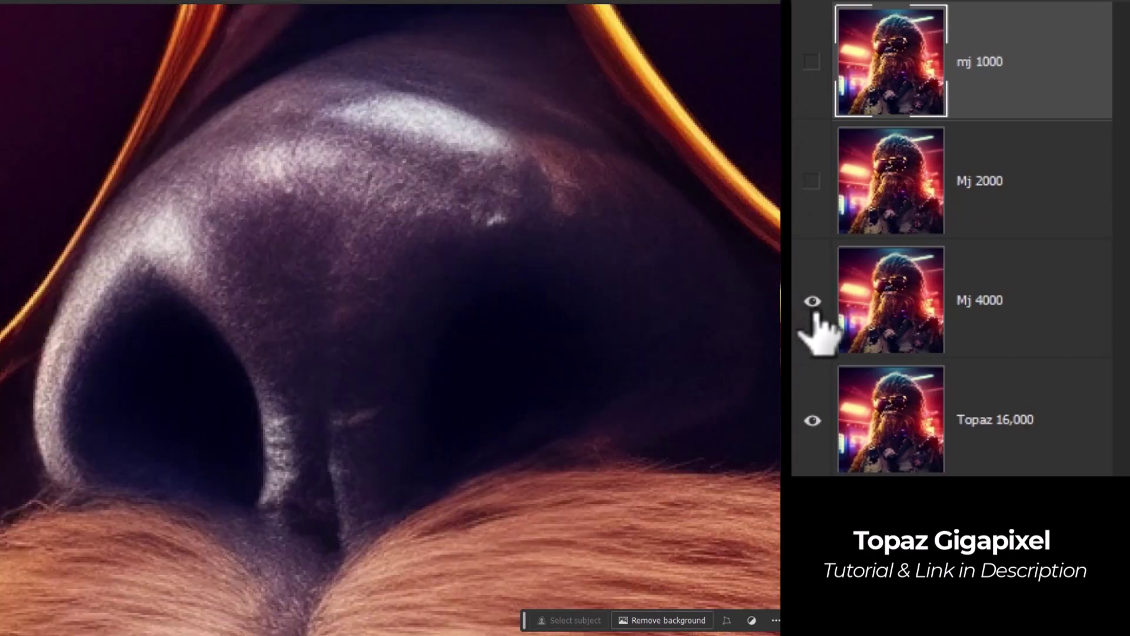
left_click(814, 303)
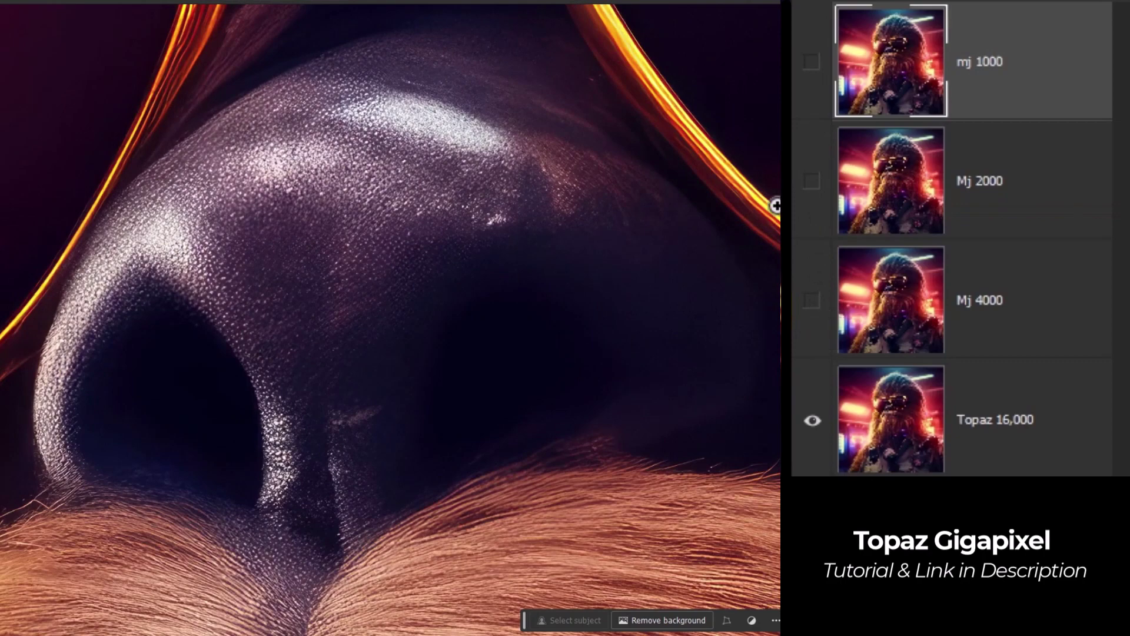
Make Mj 4000, Mj 2000 and mj 1000 visible again, bottom to top
left_click(812, 301)
left_click(812, 181)
left_click(812, 62)
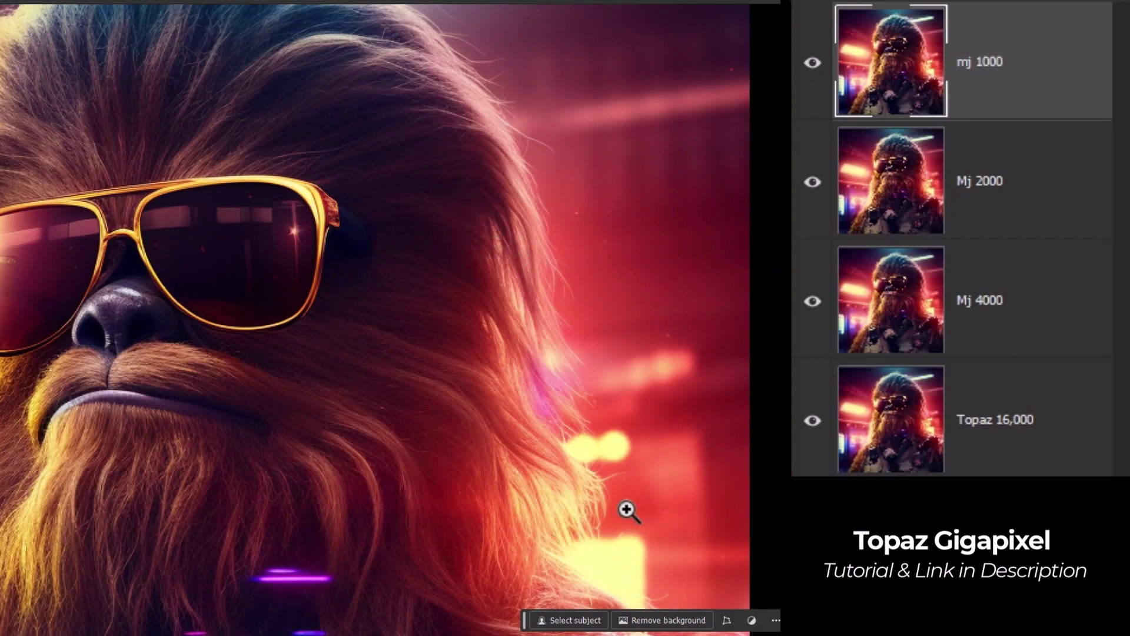
left_click_drag(578, 497, 667, 249)
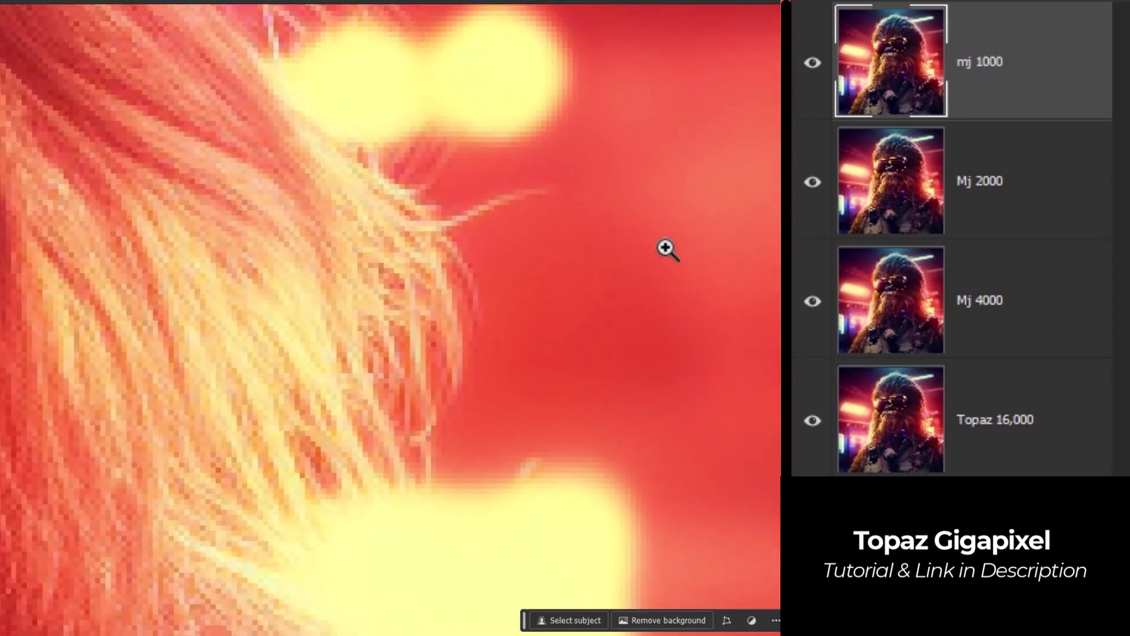
left_click(812, 62)
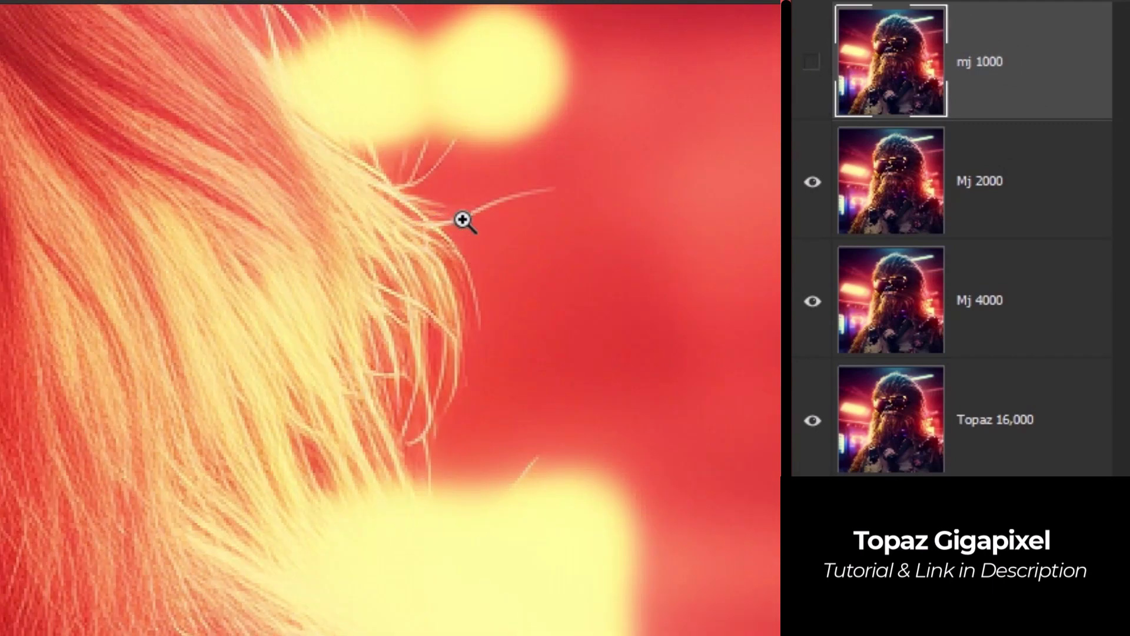
left_click_drag(464, 222, 490, 245)
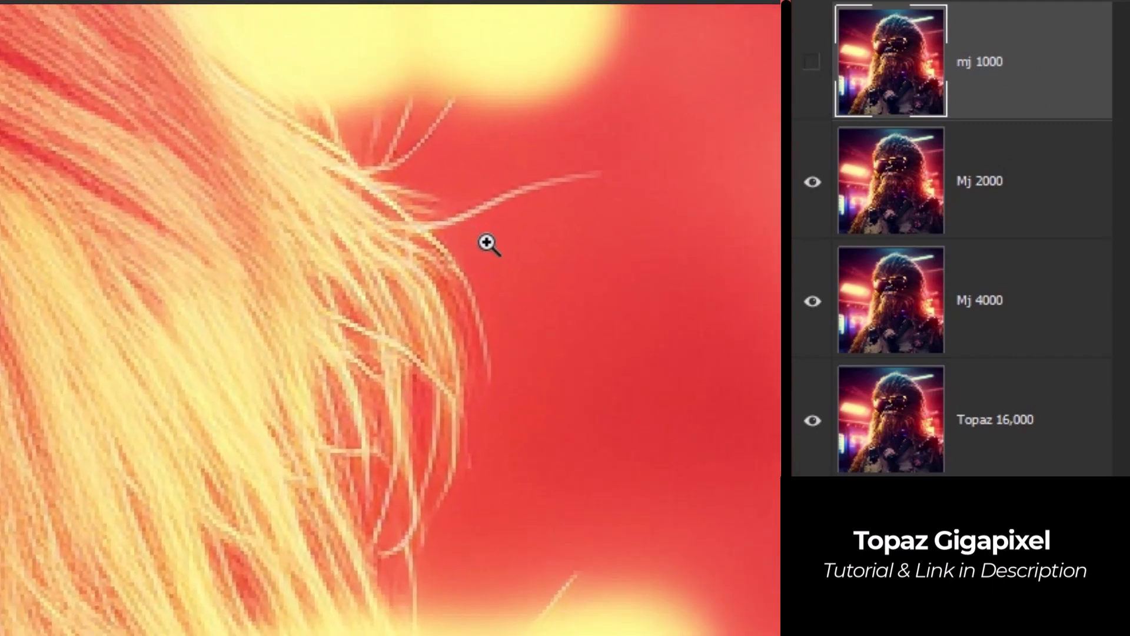
left_click(812, 182)
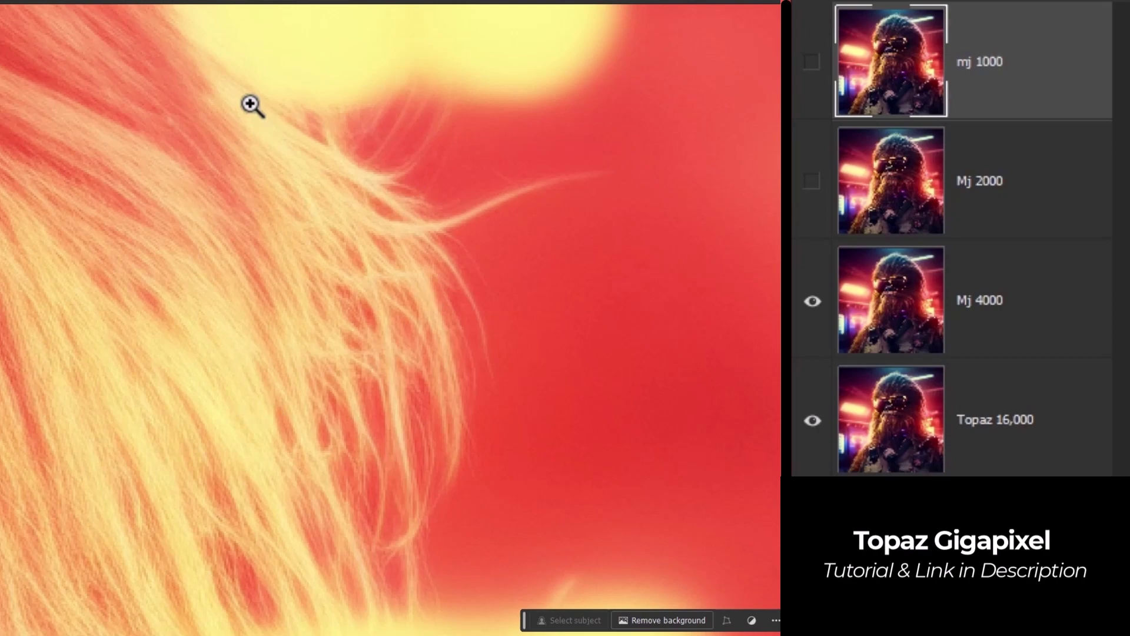
left_click(812, 301)
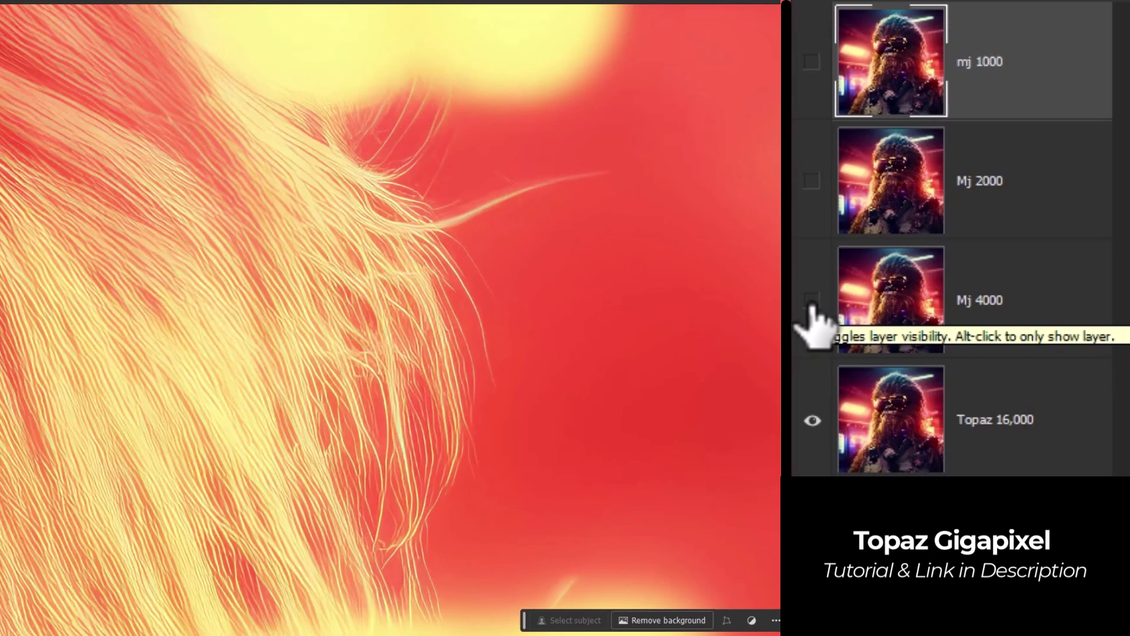
left_click_drag(812, 306, 824, 59)
Zoom in and move the close-up onto the gun barrel
left_click(526, 123)
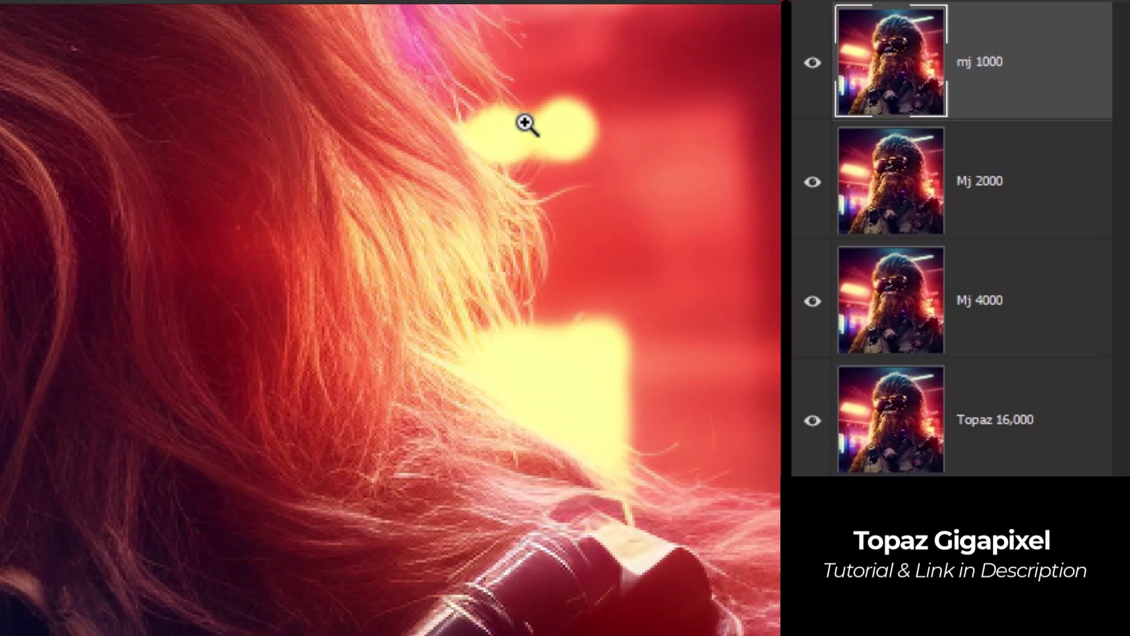
scroll(524, 115, "down", 5)
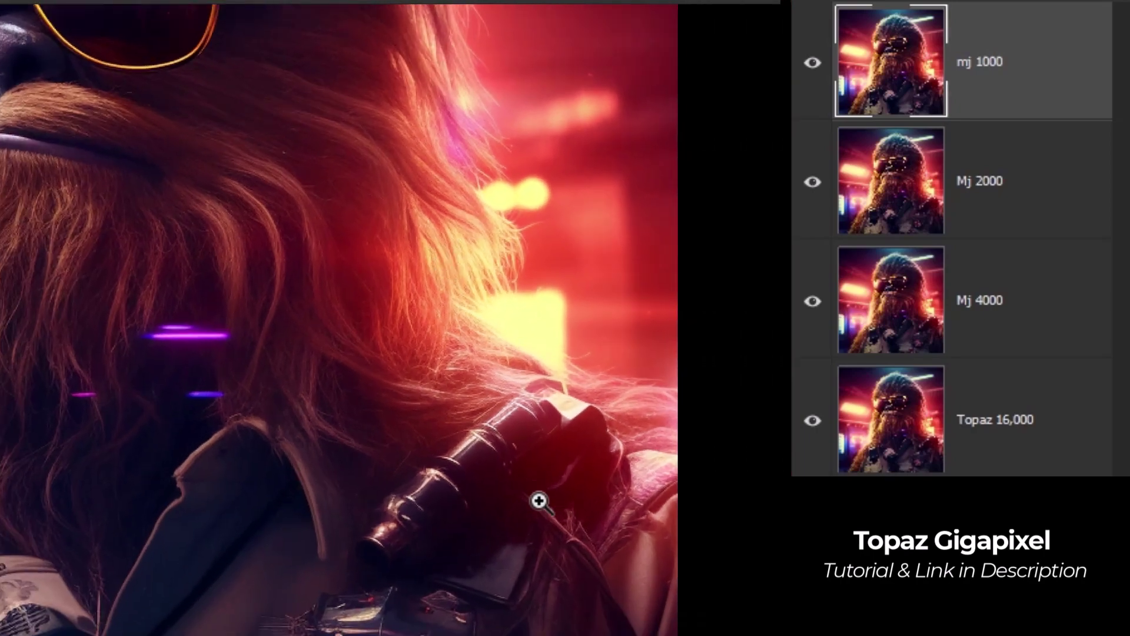
scroll(538, 501, "up", 8)
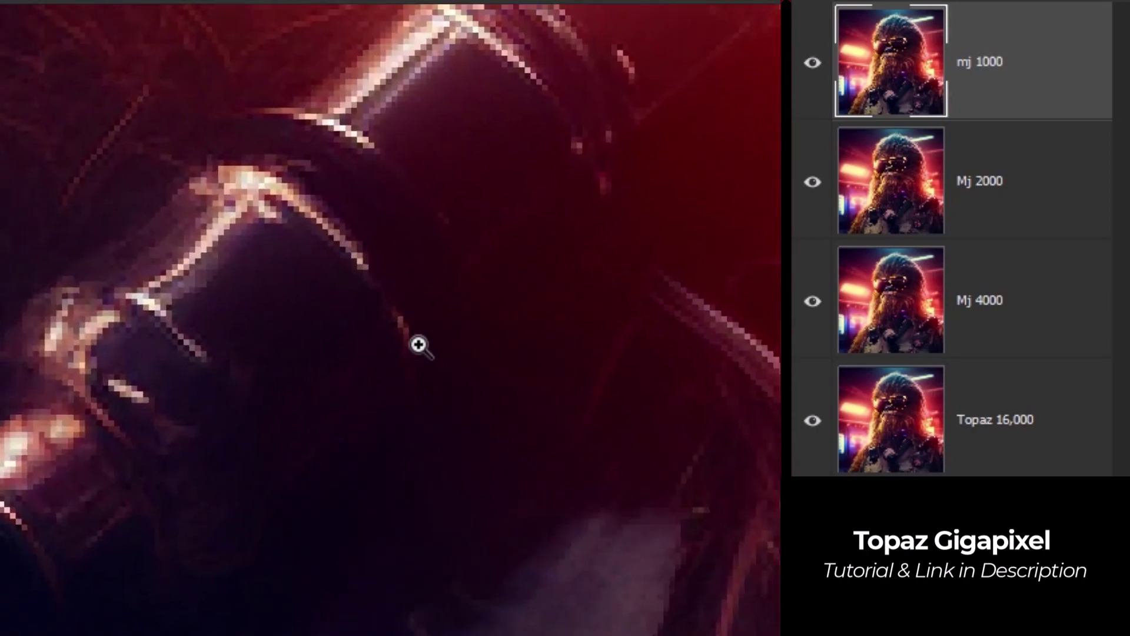
left_click_drag(419, 345, 424, 232)
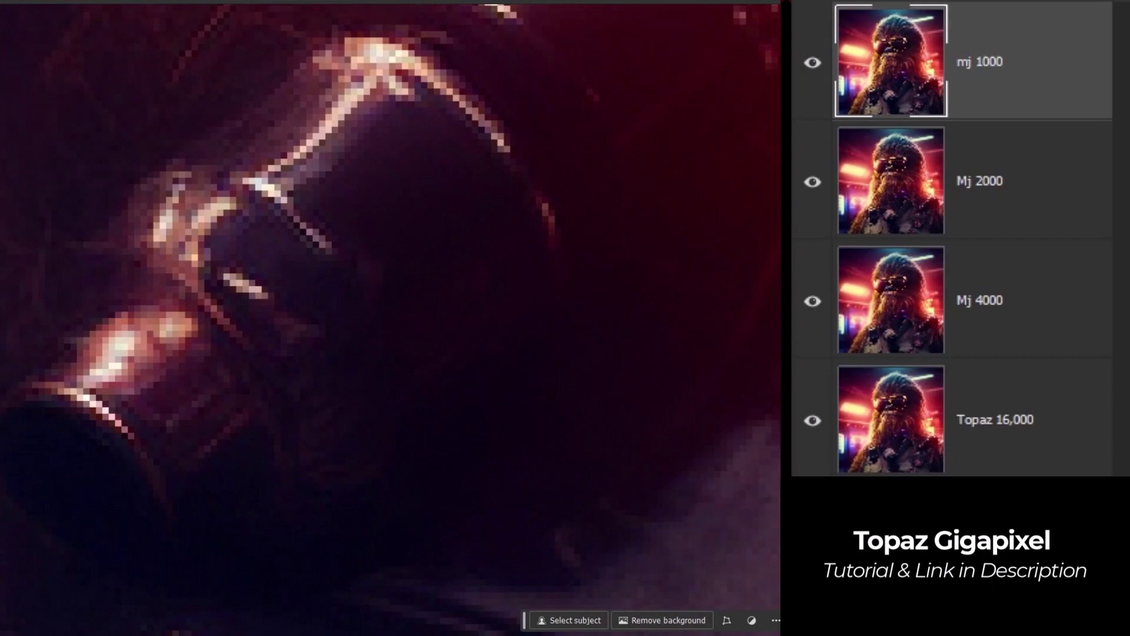
Hide mj 1000, Mj 2000 and Mj 4000 over the barrel, then pan to Chewbacca's face
left_click(813, 64)
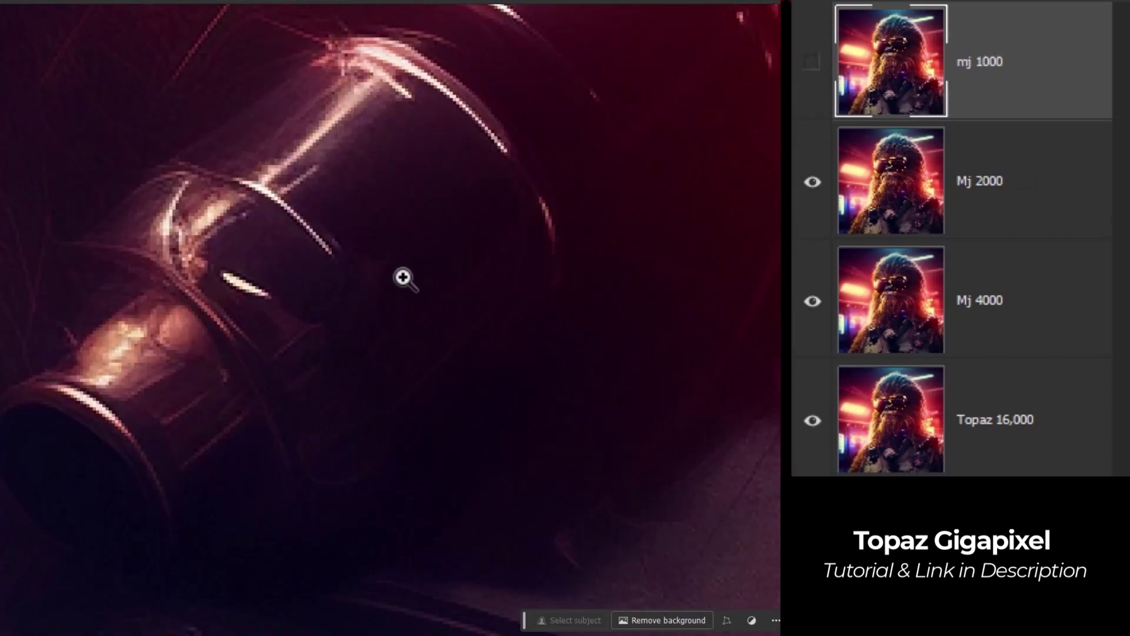
left_click(812, 184)
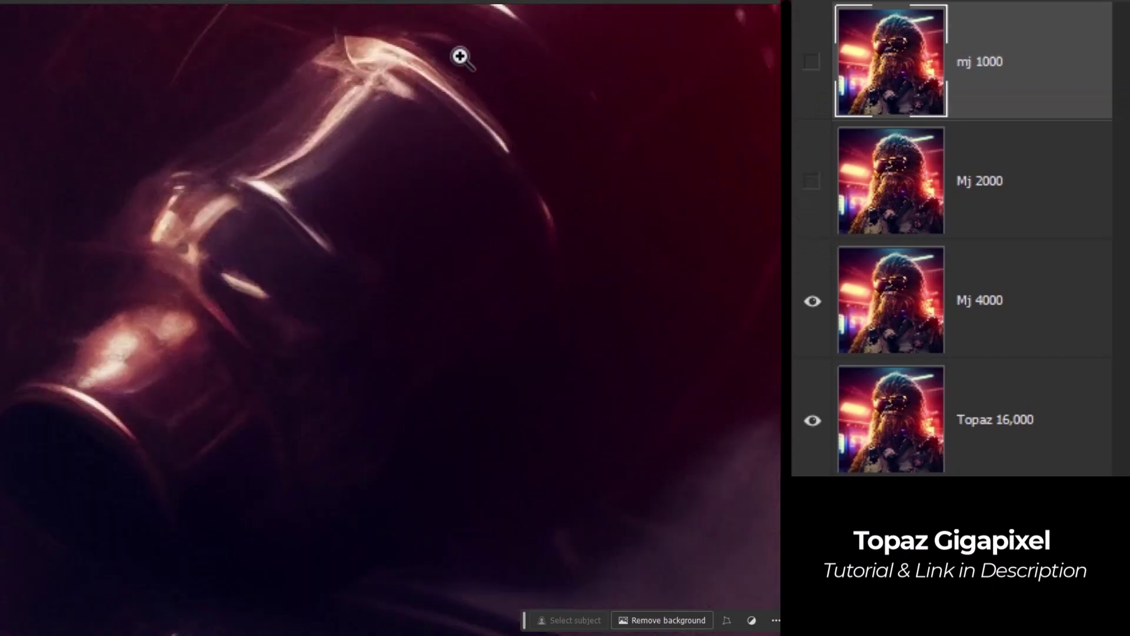
left_click_drag(414, 182, 391, 191)
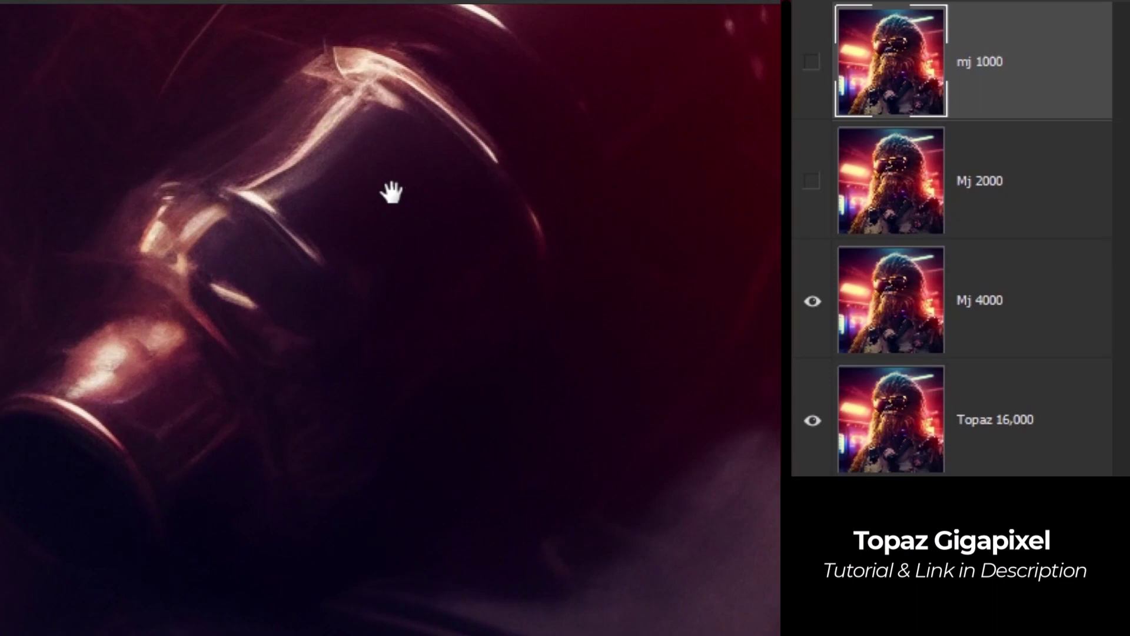
left_click(812, 301)
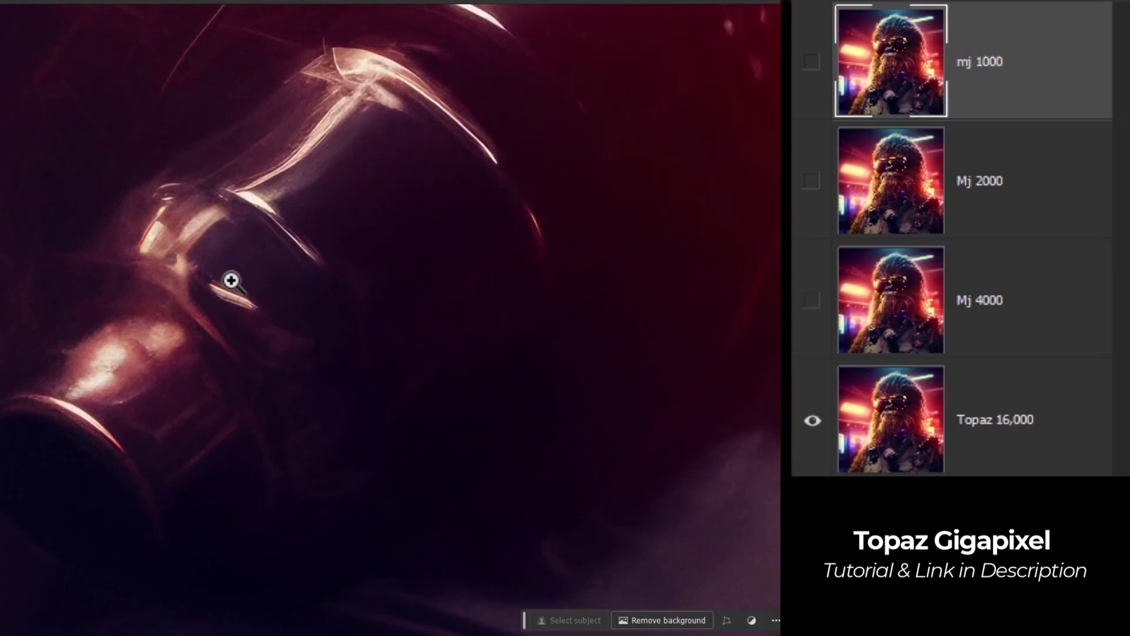
scroll(277, 192, "down", 5)
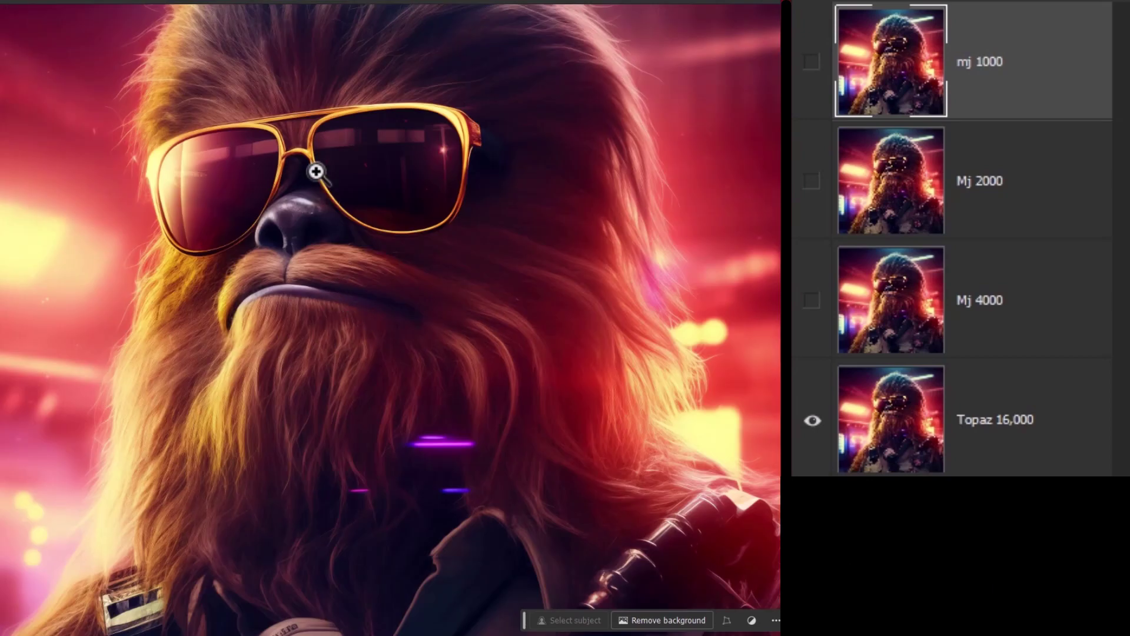
left_click_drag(313, 169, 348, 213)
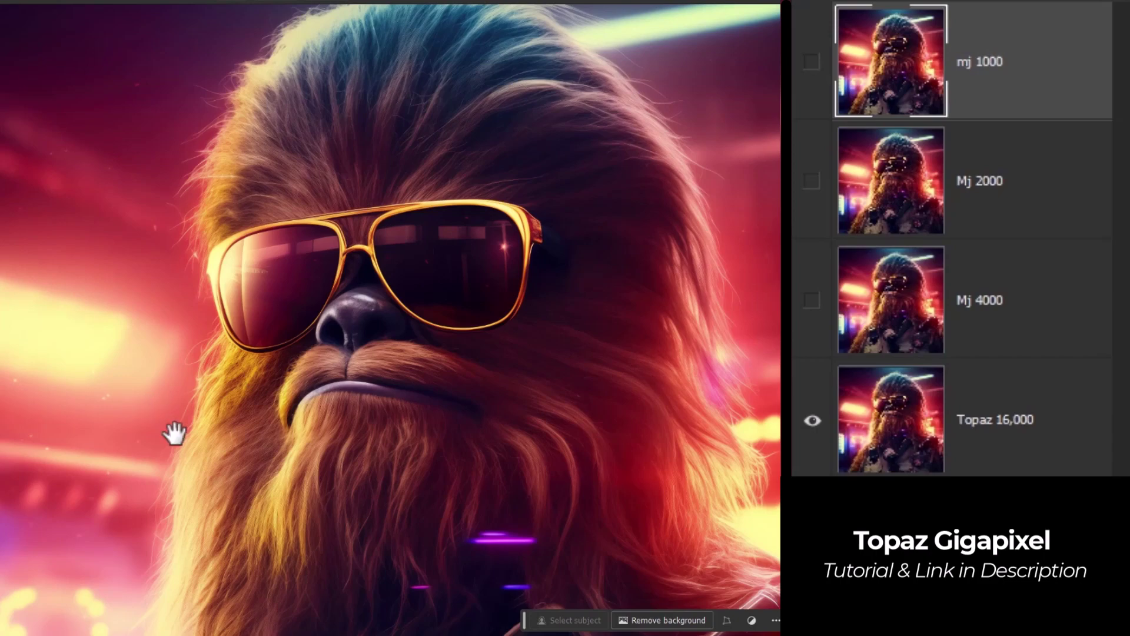
left_click_drag(175, 434, 283, 352)
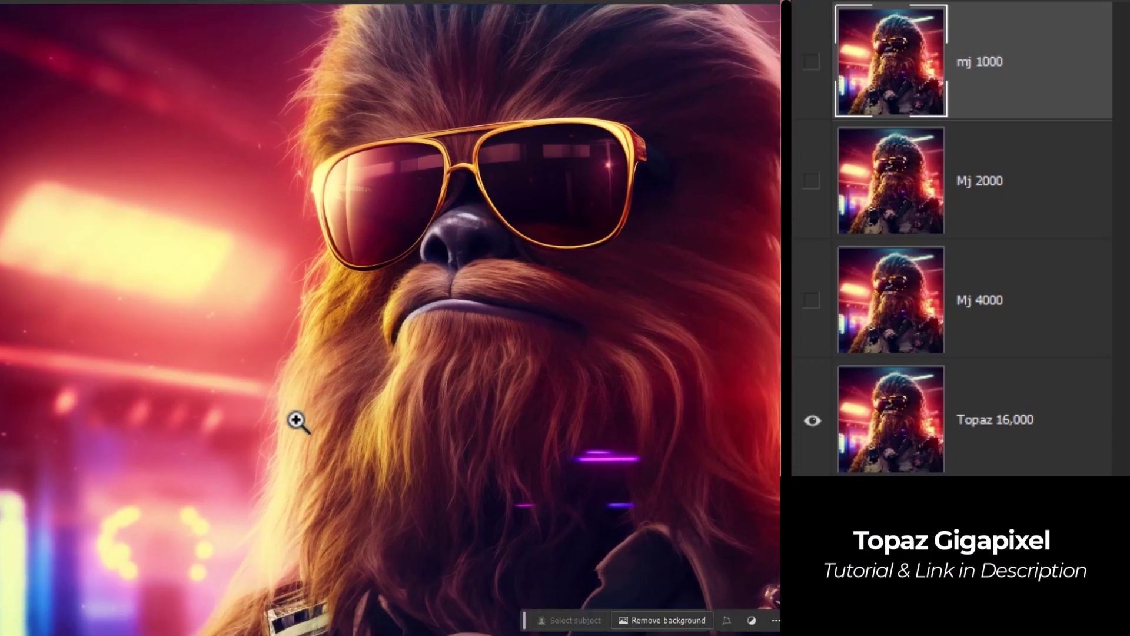
left_click_drag(232, 422, 287, 471)
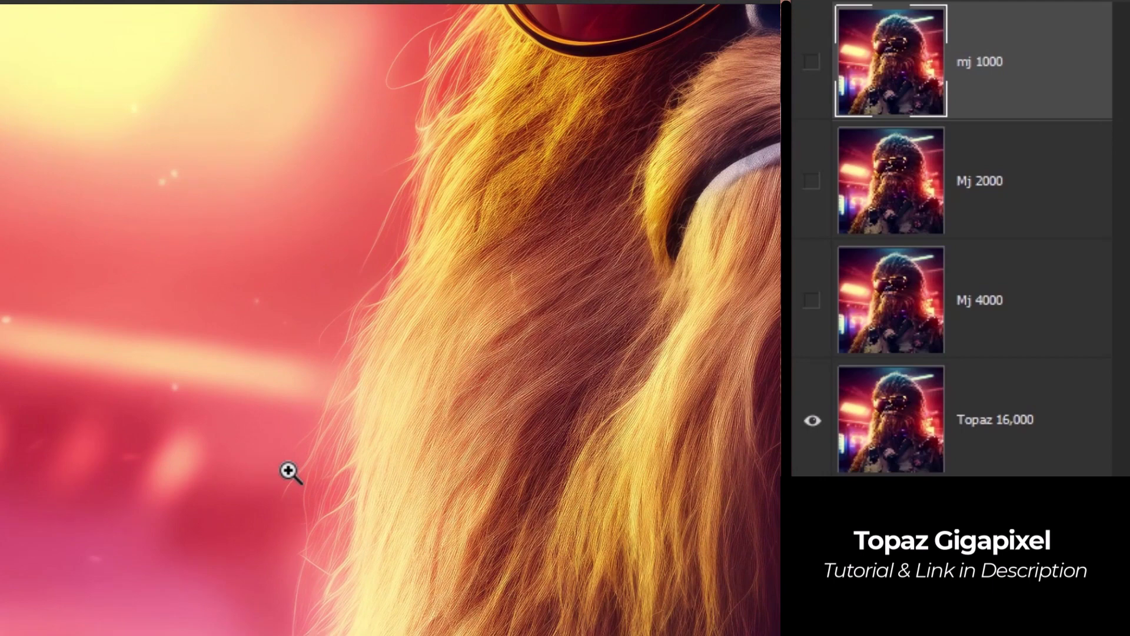
key("ctrl+0")
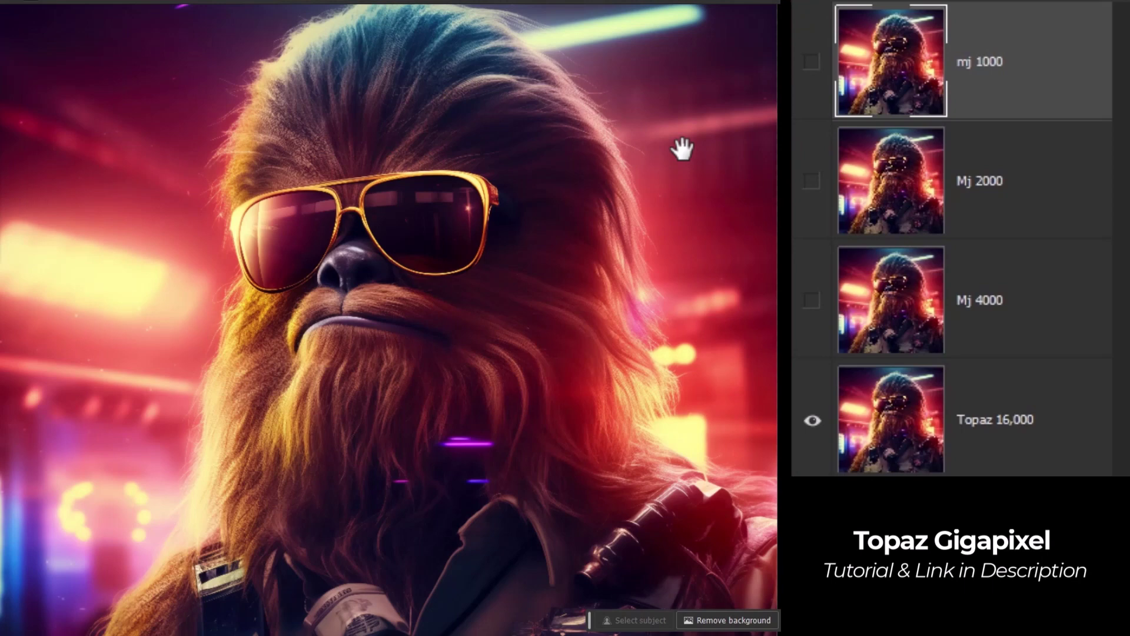